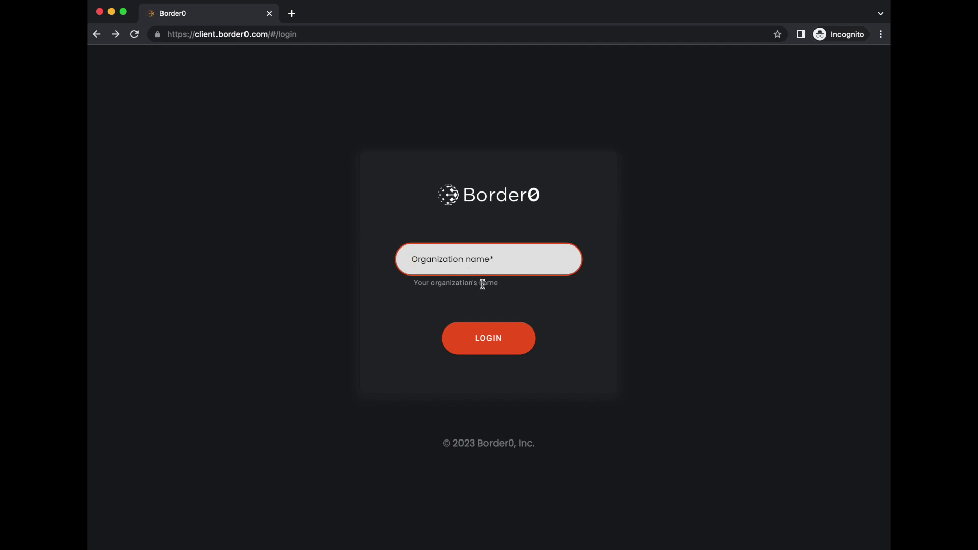
type("demo")
Log in to the portal with the organization name 'demo'.
left_click(488, 338)
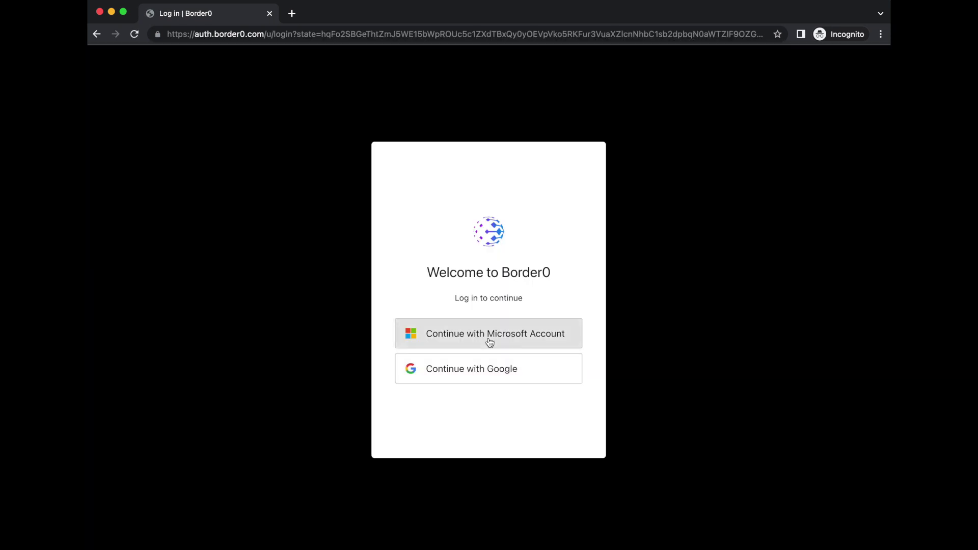
Sign in through Google with the suggested email address and its password.
left_click(468, 376)
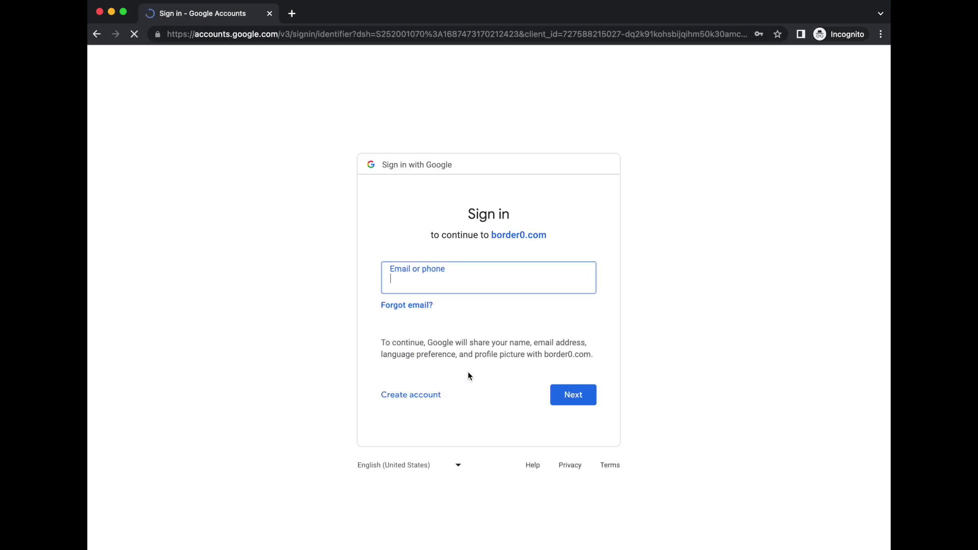
type("at")
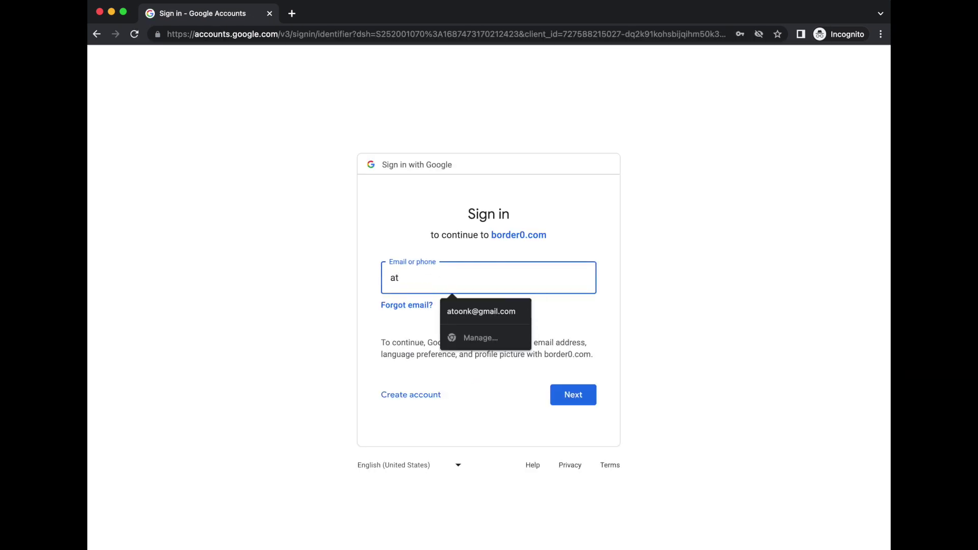
left_click(459, 312)
left_click(577, 396)
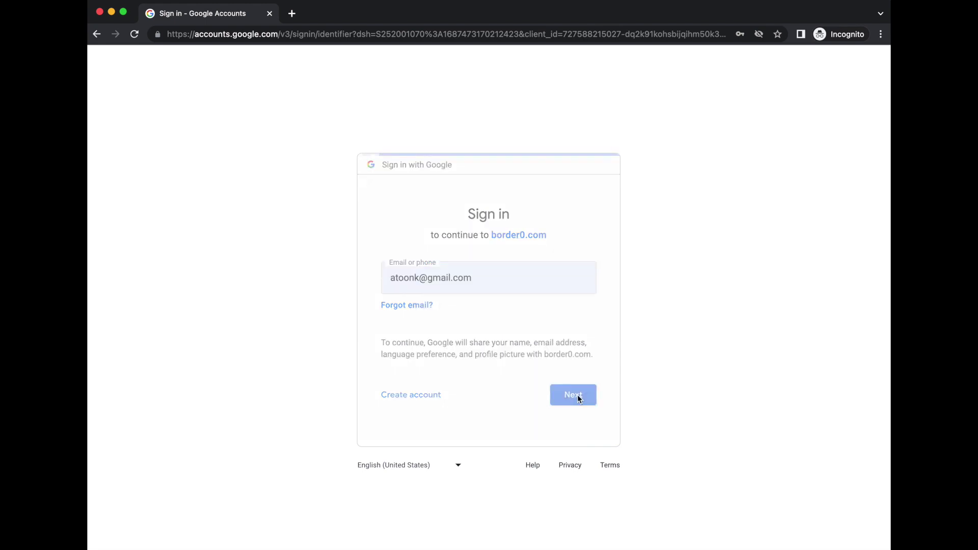
left_click(446, 288)
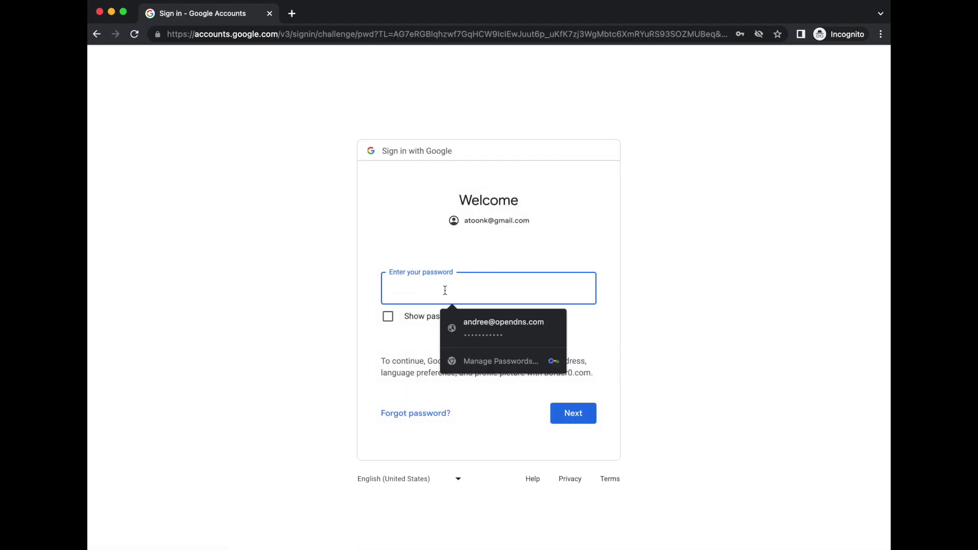
type("•")
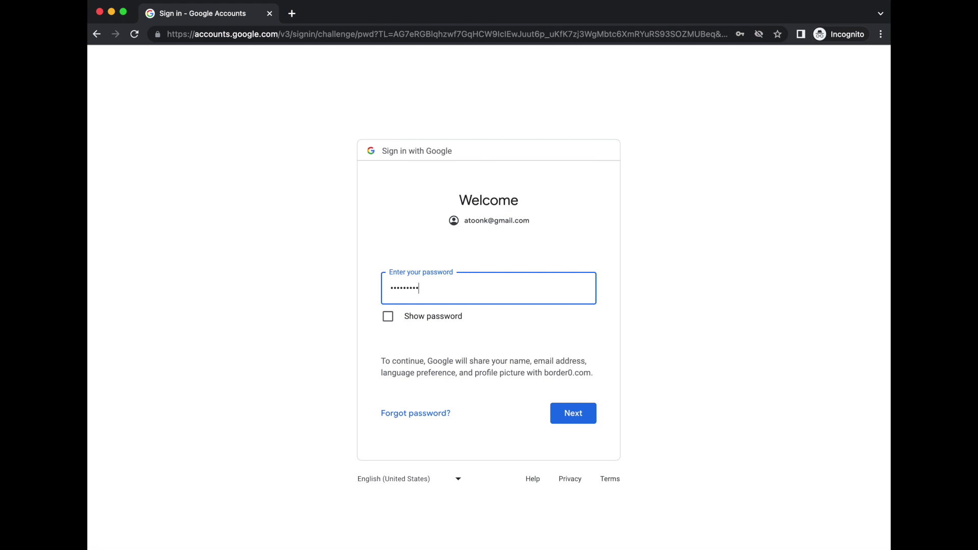
key("Return")
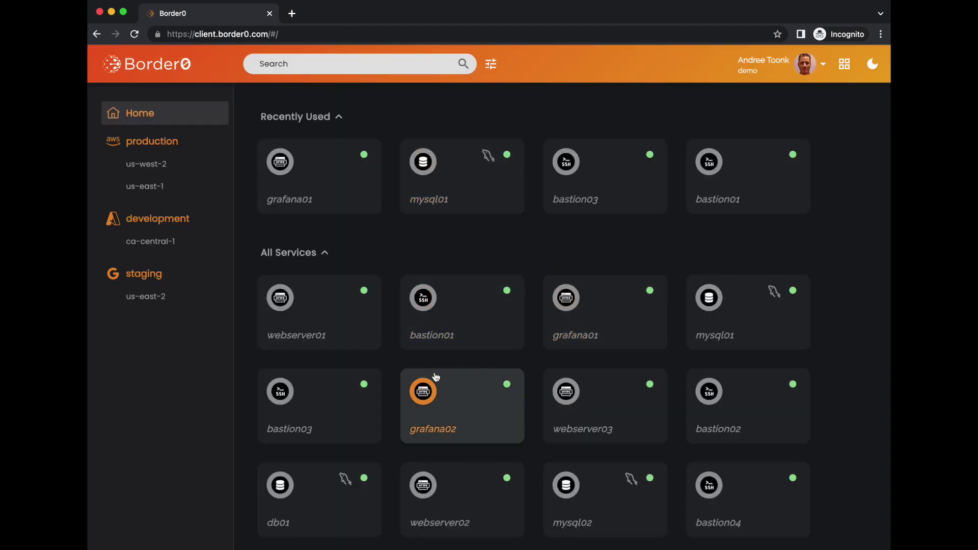
left_click(162, 143)
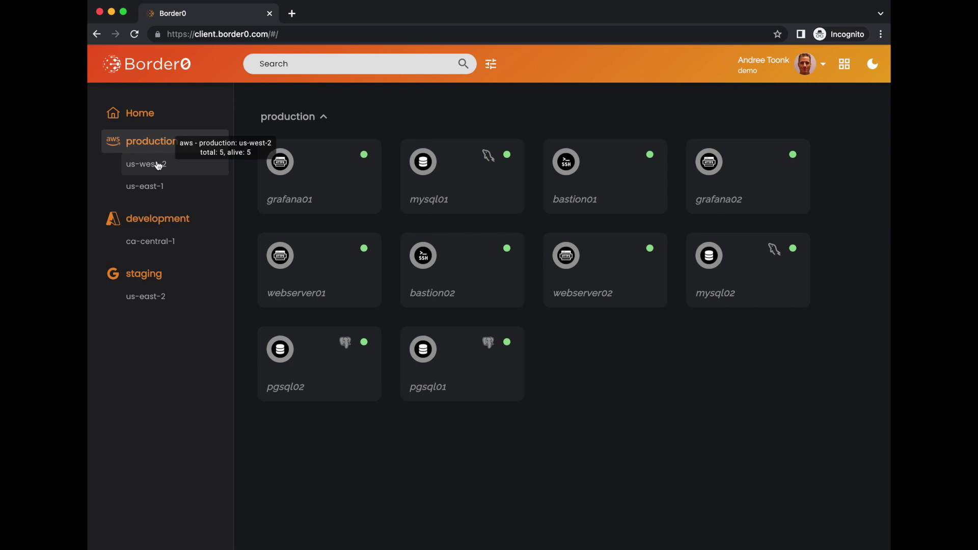
left_click(157, 163)
left_click(153, 187)
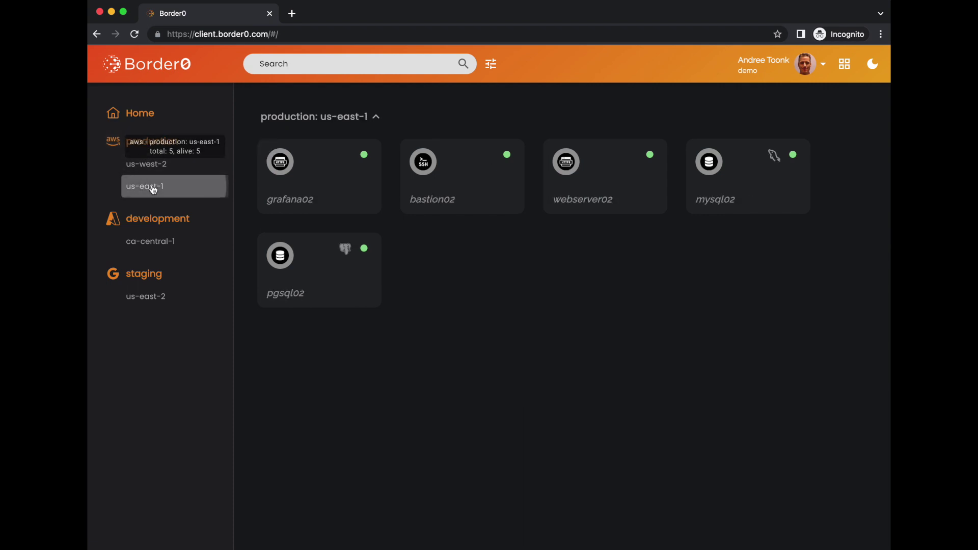
left_click(144, 115)
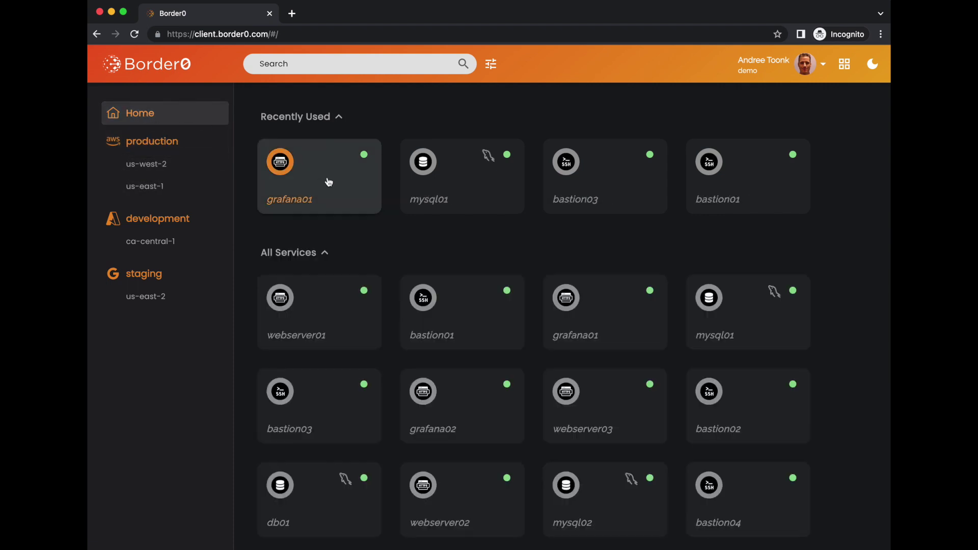
left_click(490, 64)
left_click(538, 98)
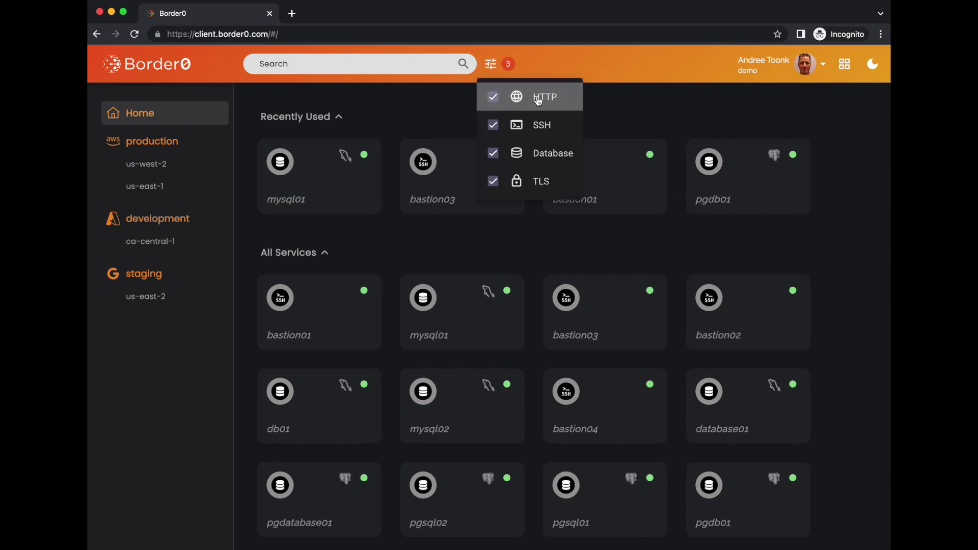
left_click(546, 153)
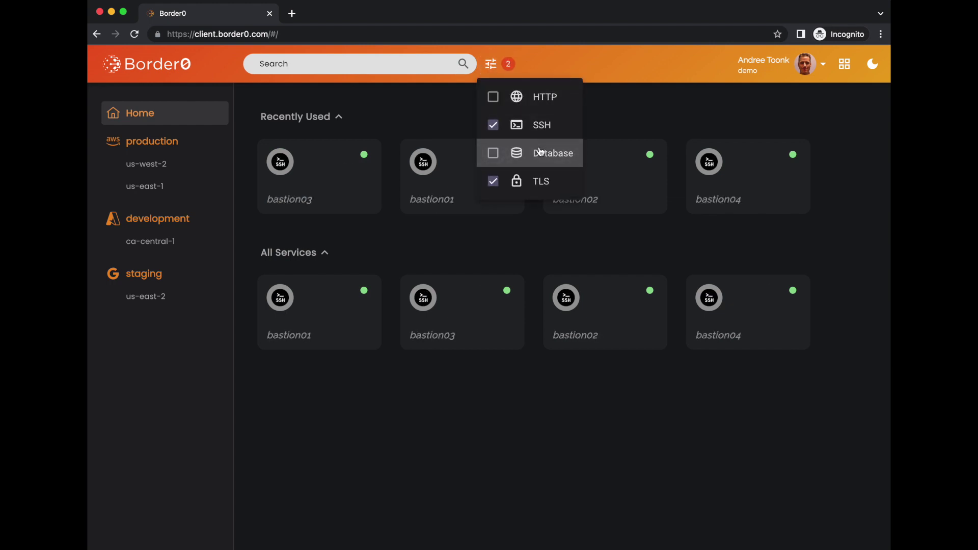
left_click(540, 153)
left_click(542, 124)
left_click(538, 107)
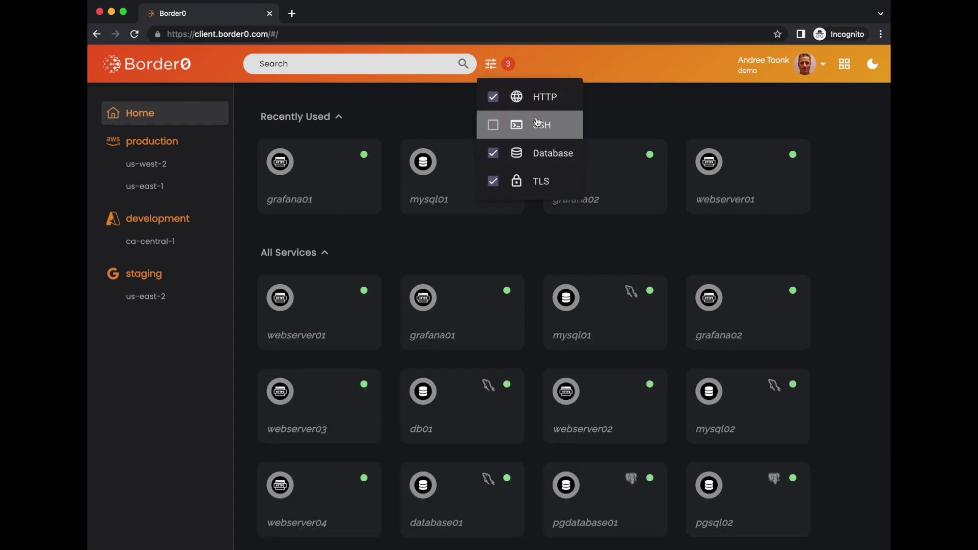
left_click(535, 124)
left_click(440, 114)
left_click(366, 64)
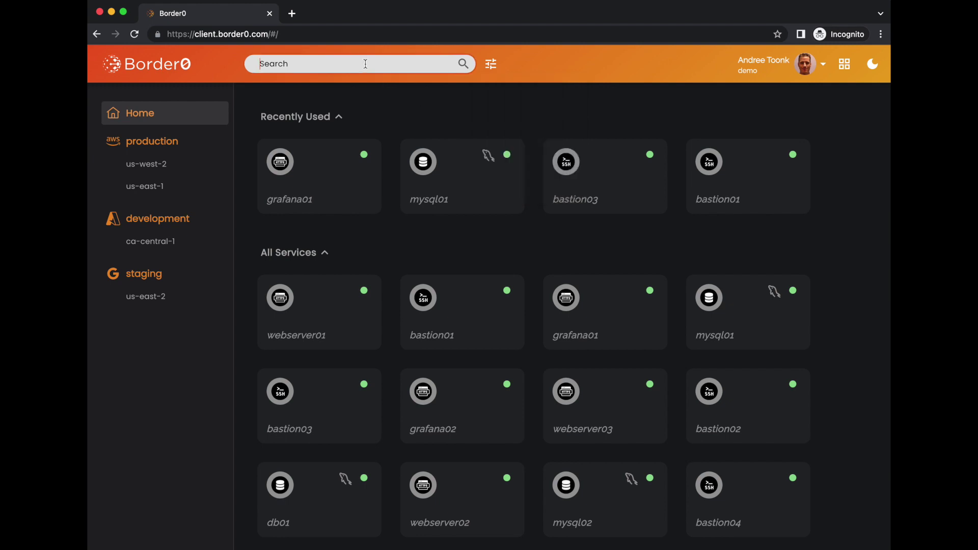
type("gar")
key("BackSpace")
key("BackSpace")
key("BackSpace")
type("gr")
key("BackSpace")
key("BackSpace")
type("grafa")
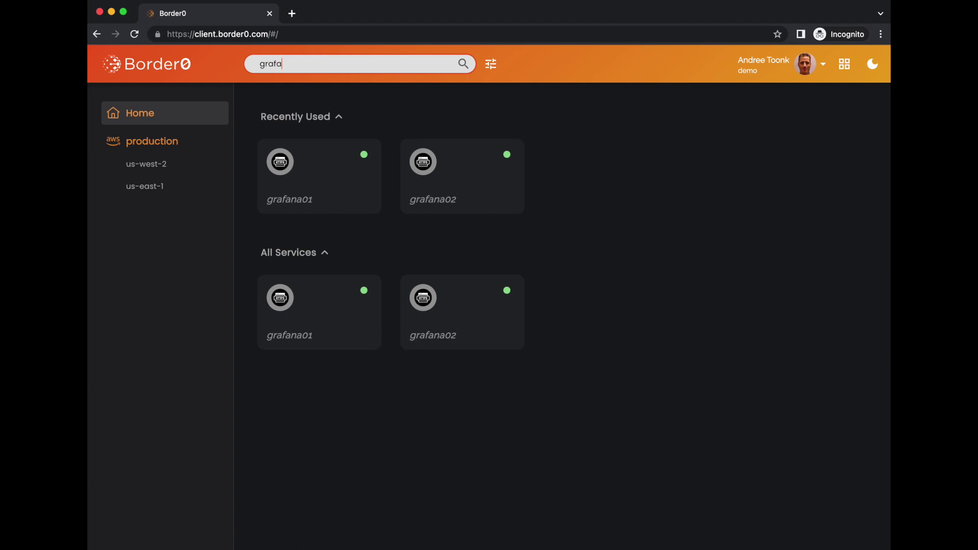
key("BackSpace")
key("BackSpace")
key("BackSpace")
type("bas")
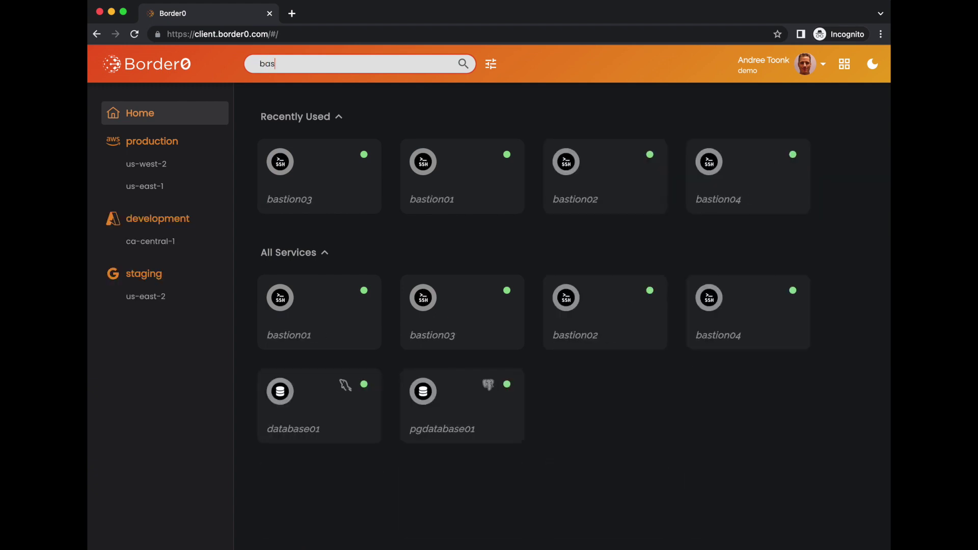
key("BackSpace")
key("BackSpace")
key("BackSpace")
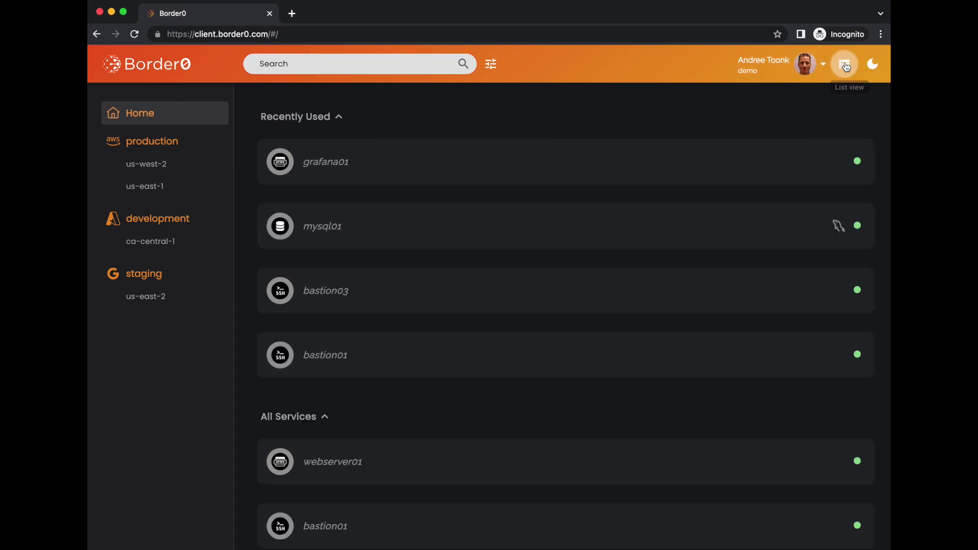
left_click(844, 64)
left_click(875, 65)
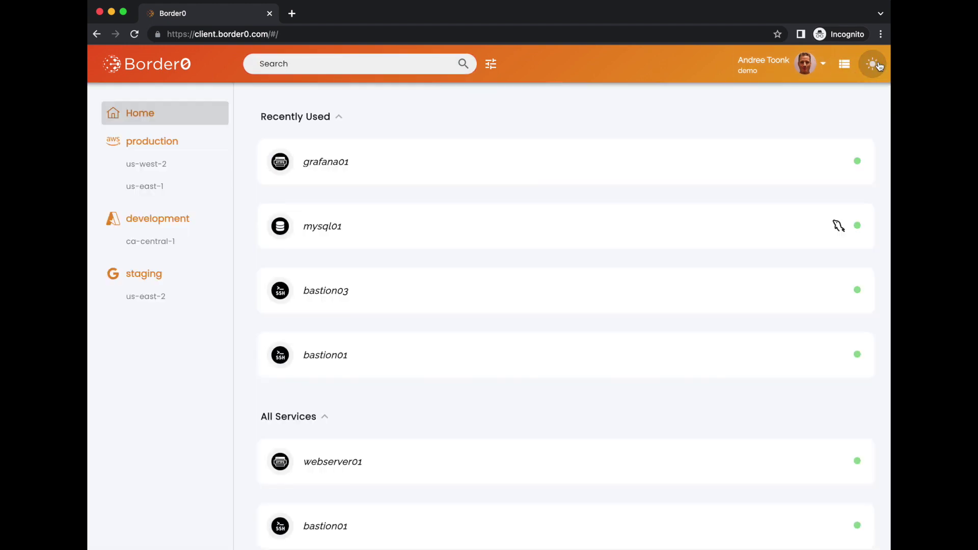
left_click(843, 68)
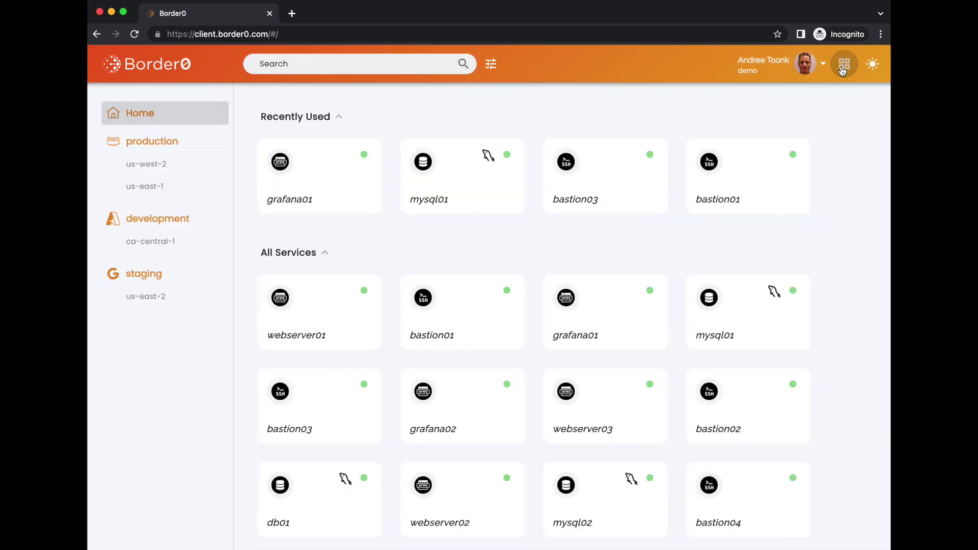
left_click(871, 64)
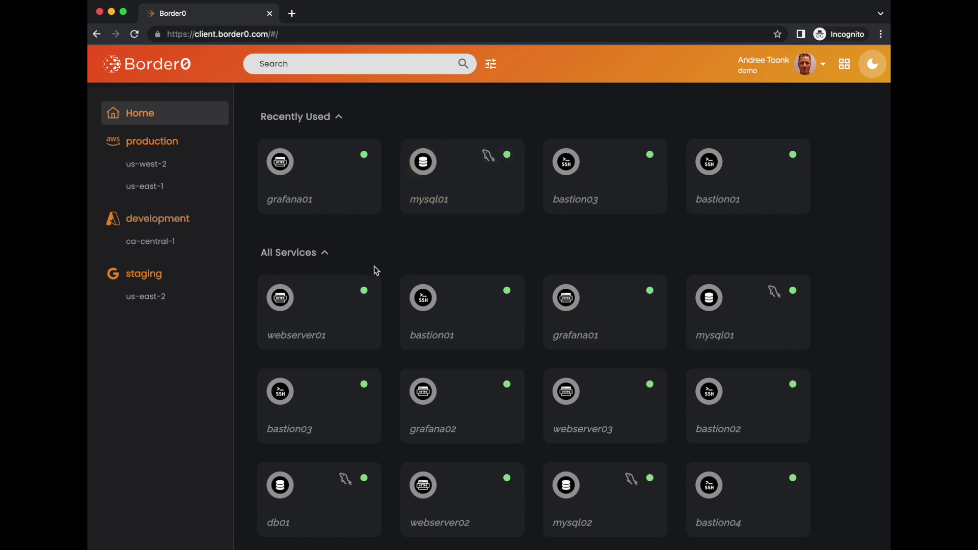
left_click(548, 189)
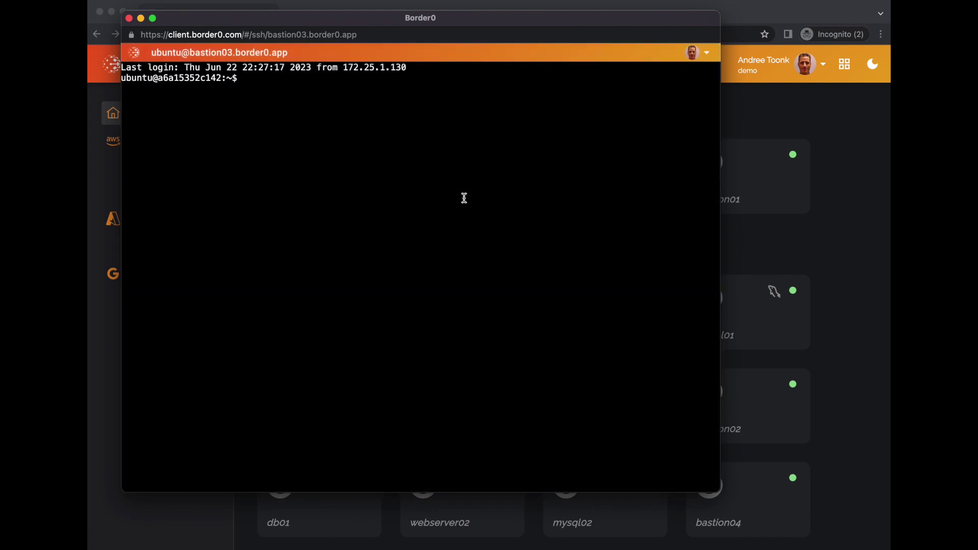
type("top")
Run top in the bastion03 SSH session, then quit it, log out and close the window.
key("Return")
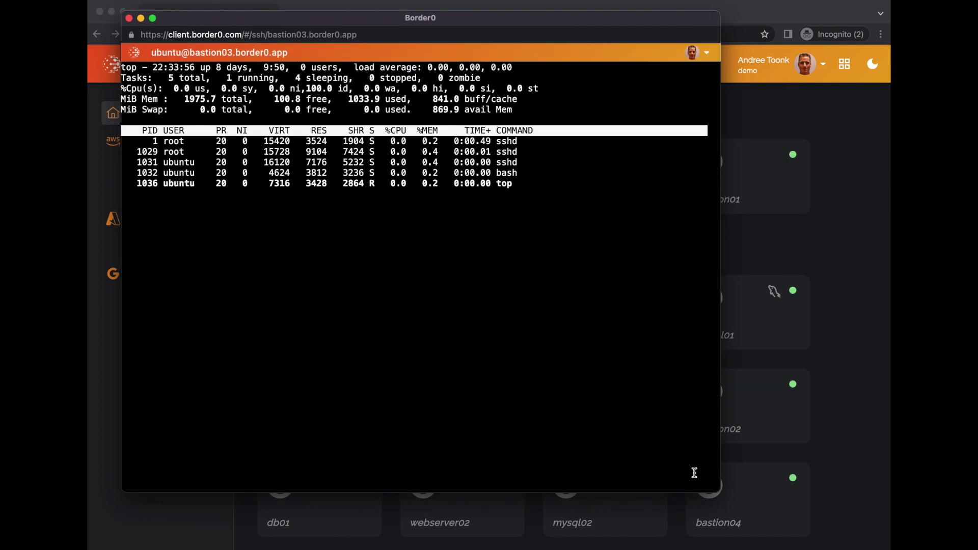
mouse_move(717, 491)
left_mouse_down()
mouse_move(520, 434)
mouse_move(472, 375)
mouse_move(692, 394)
left_mouse_up()
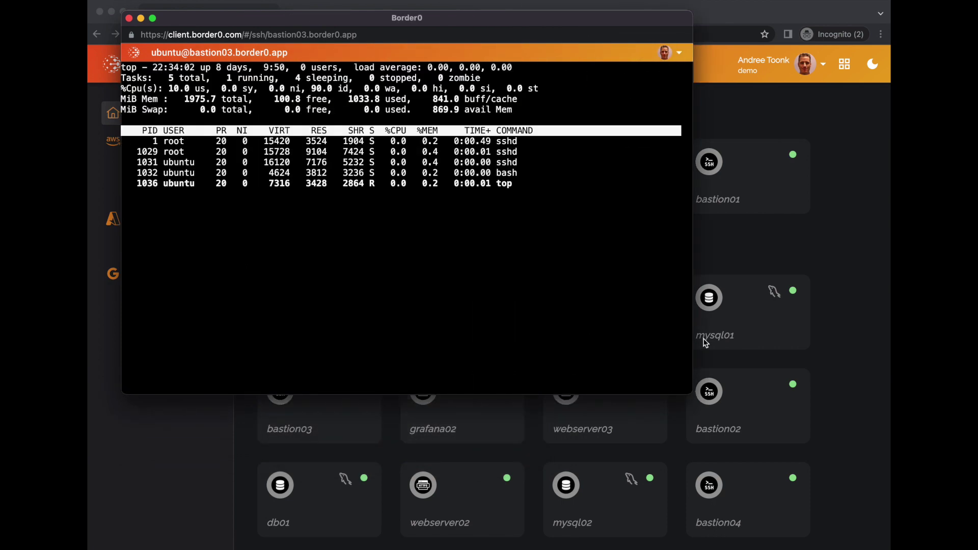
key("q")
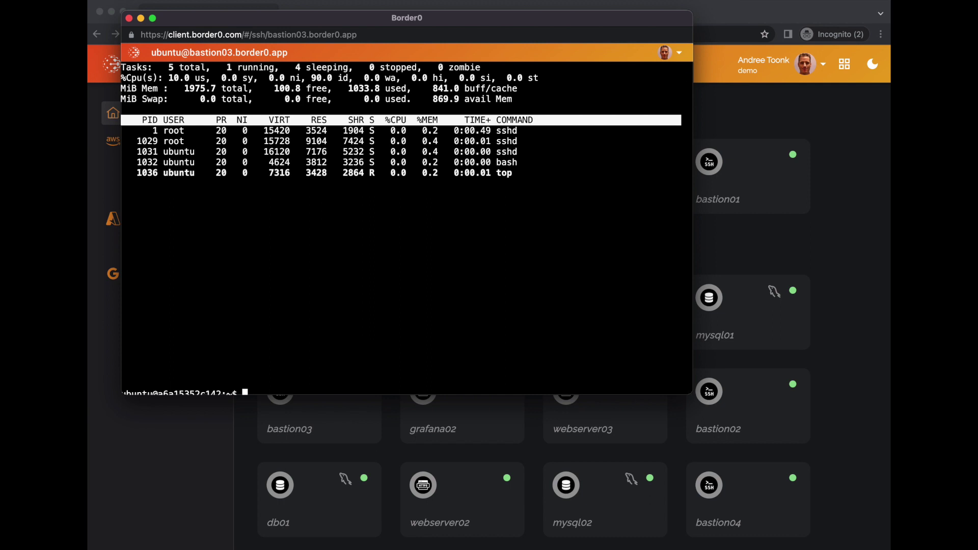
key("ctrl+d")
left_click(129, 18)
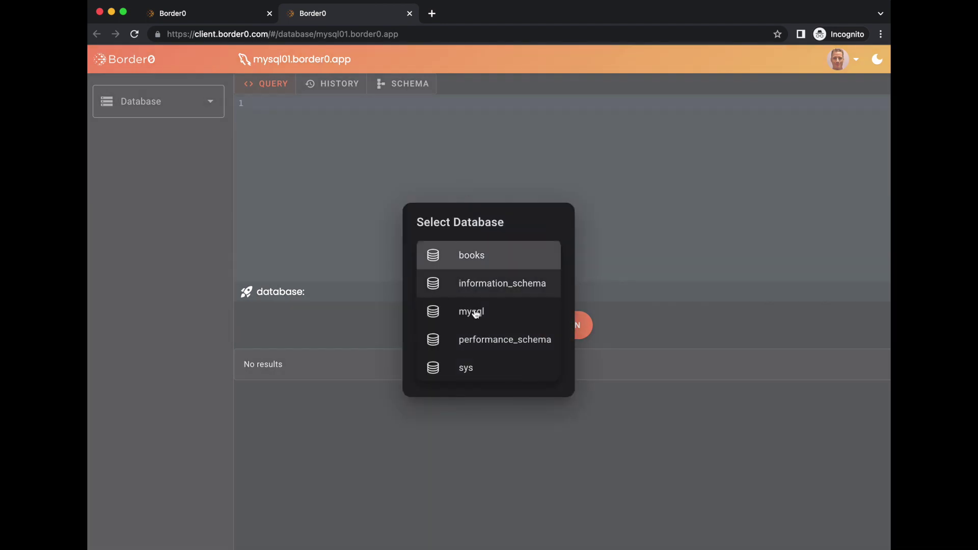
Connect the mysql01 client to the books database.
left_click(476, 257)
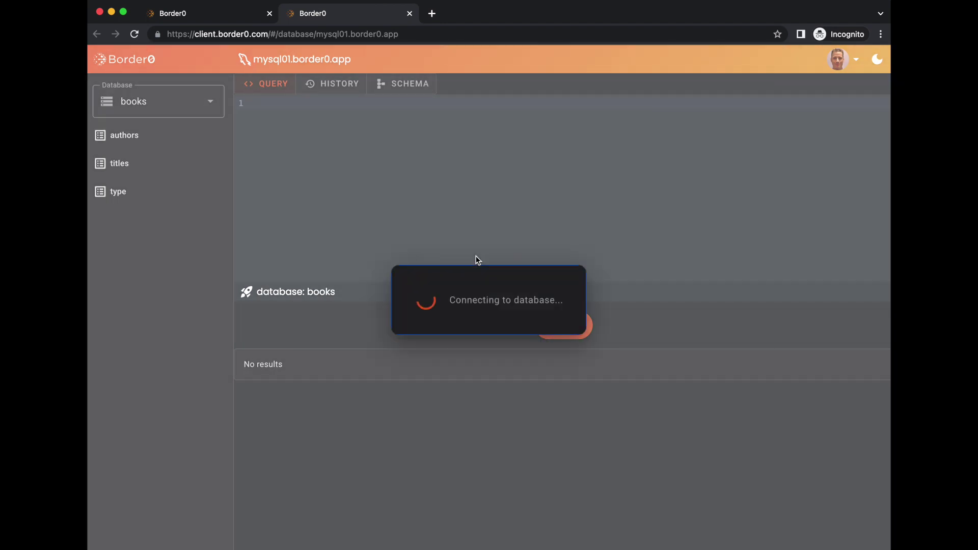
left_click(171, 102)
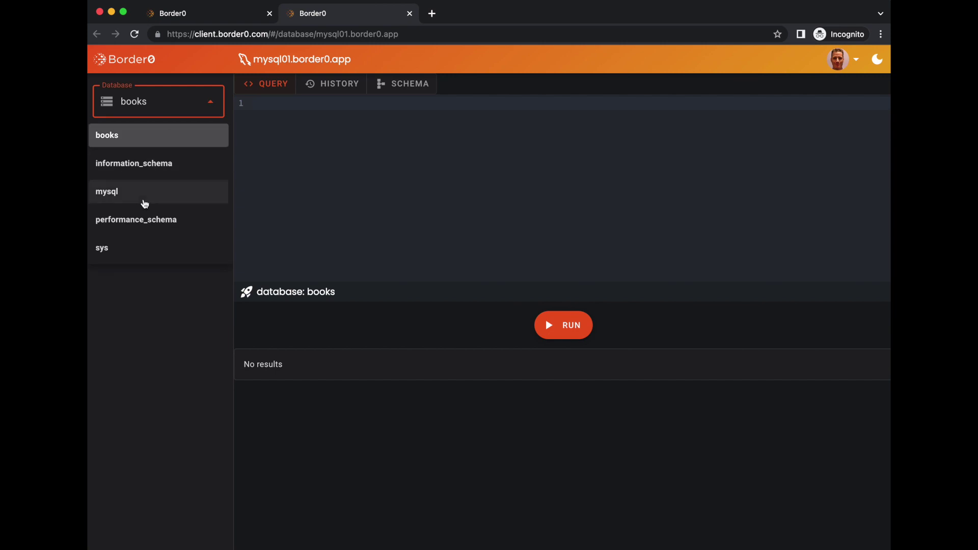
left_click(151, 105)
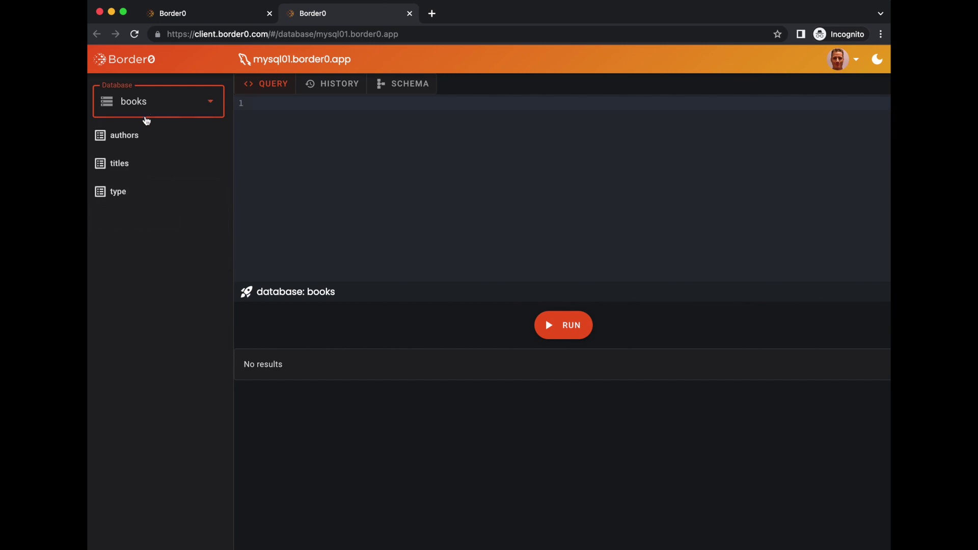
Run the authors table query and duplicate its line as a second query.
left_click(129, 141)
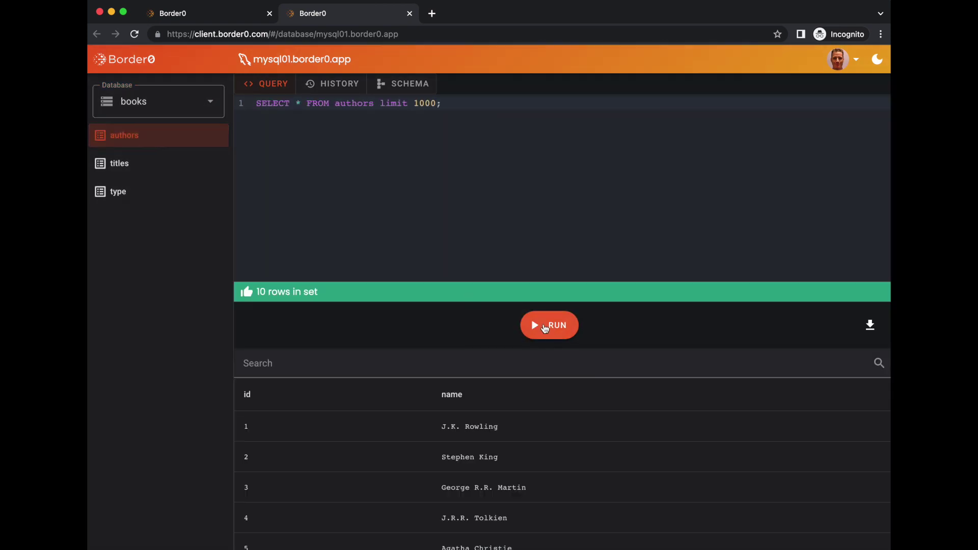
left_click(545, 329)
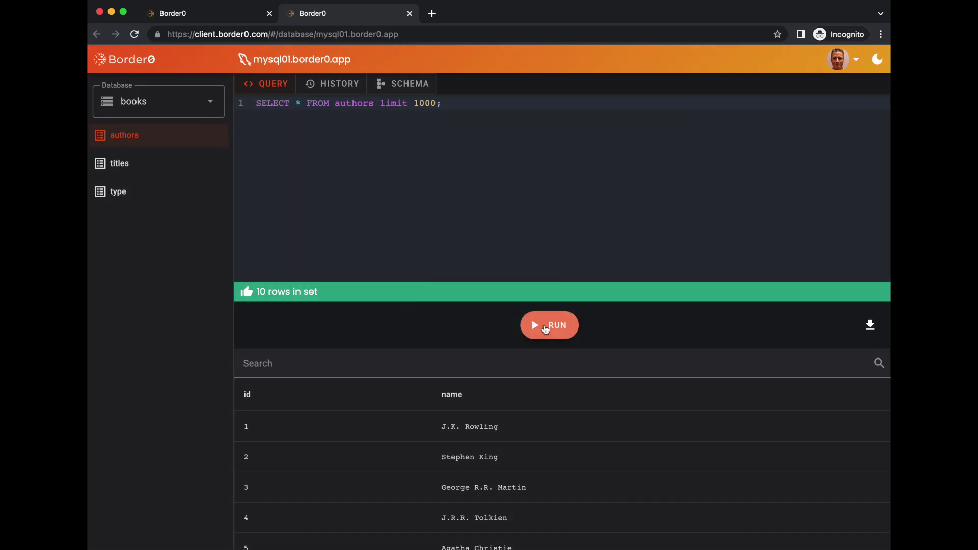
triple_click(429, 103)
key("ctrl+c")
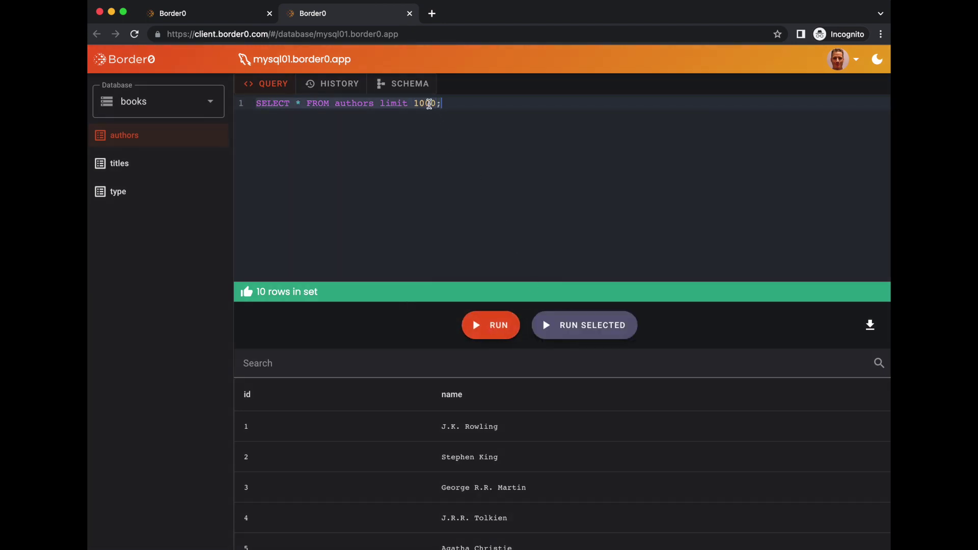
key("Right")
key("Return")
key("ctrl+v")
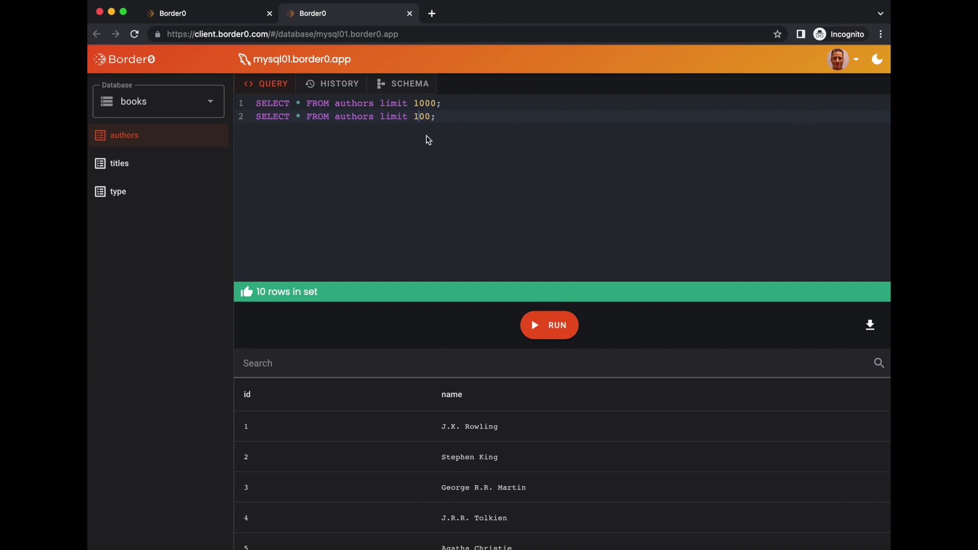
Run only the limit 100 authors query and download the results as queryResults (4).csv.
triple_click(404, 117)
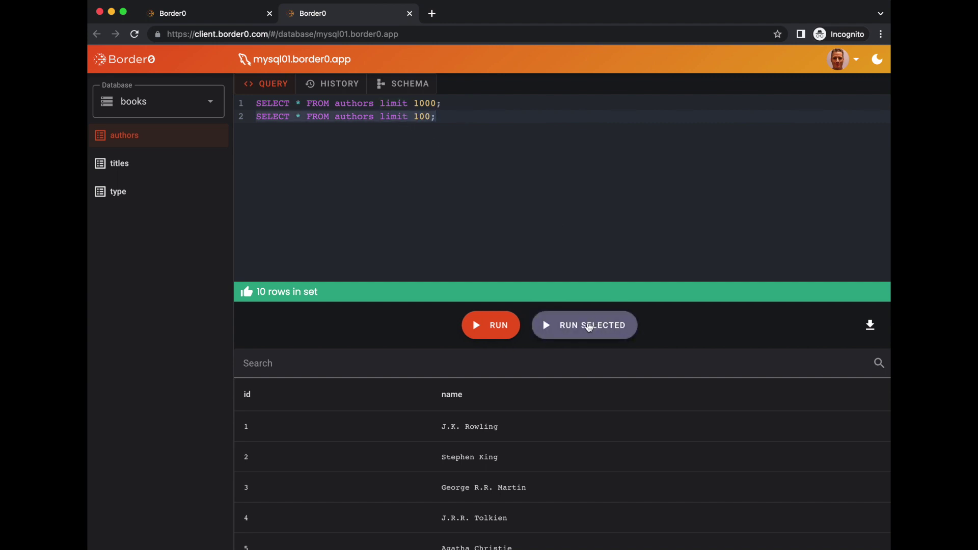
left_click(589, 327)
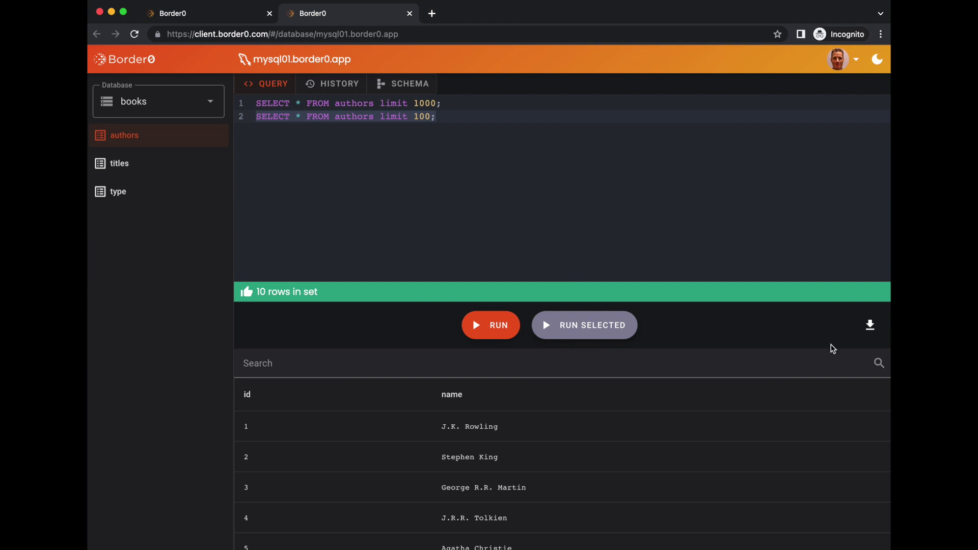
left_click(869, 325)
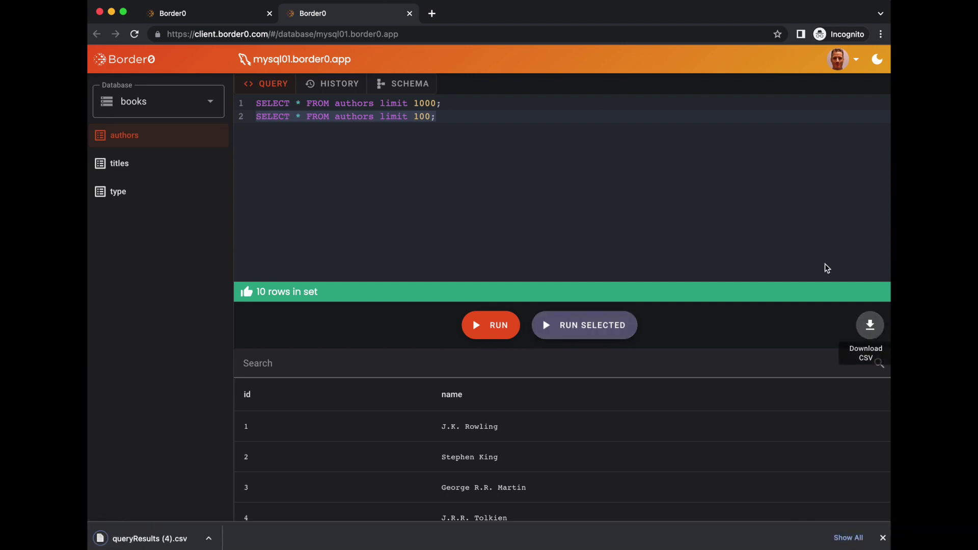
left_click(163, 539)
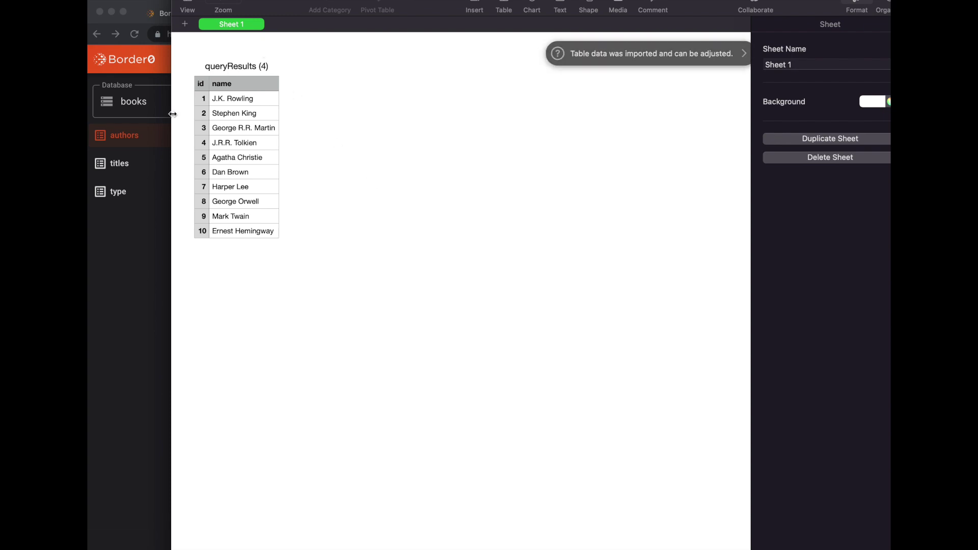
left_click(135, 148)
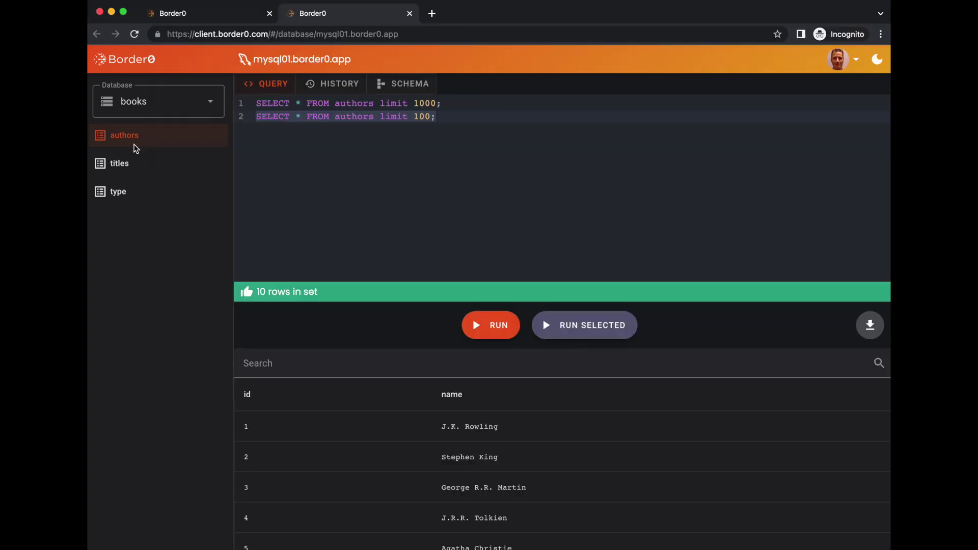
Check the query history, rerun the limit 100 authors query, and view the schema.
left_click(330, 86)
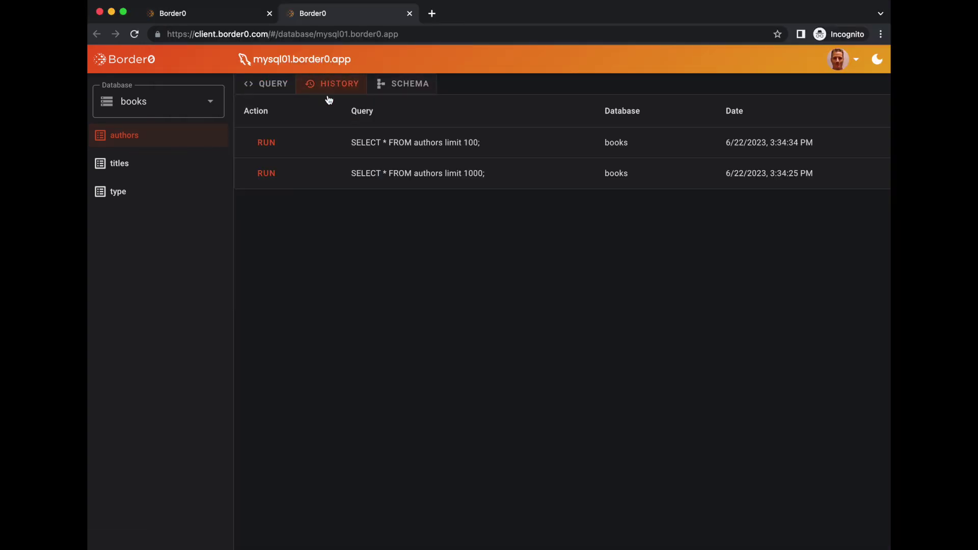
left_click(266, 143)
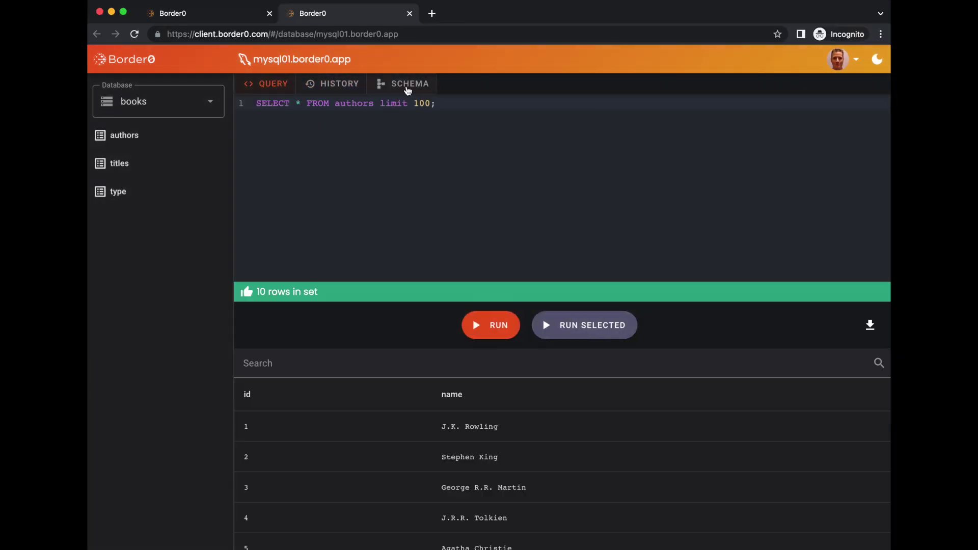
left_click(407, 89)
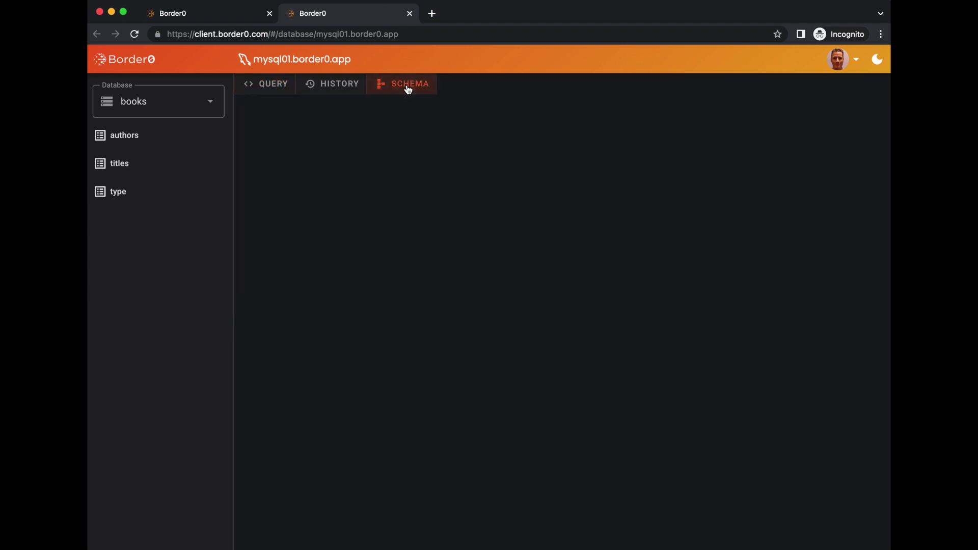
left_click(319, 86)
left_click(258, 138)
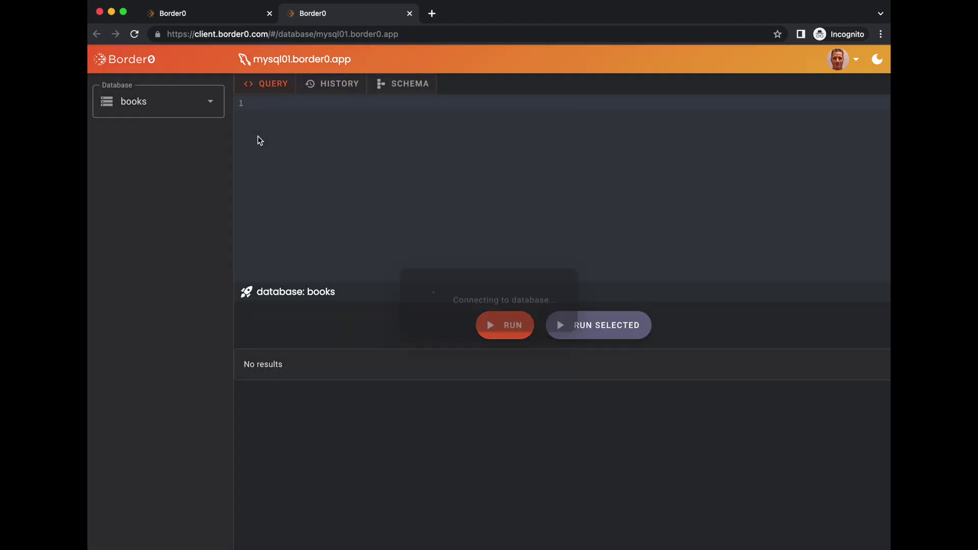
View the authors and type table structures, switch to the mysql database, and return home.
left_click(155, 138)
left_click(403, 90)
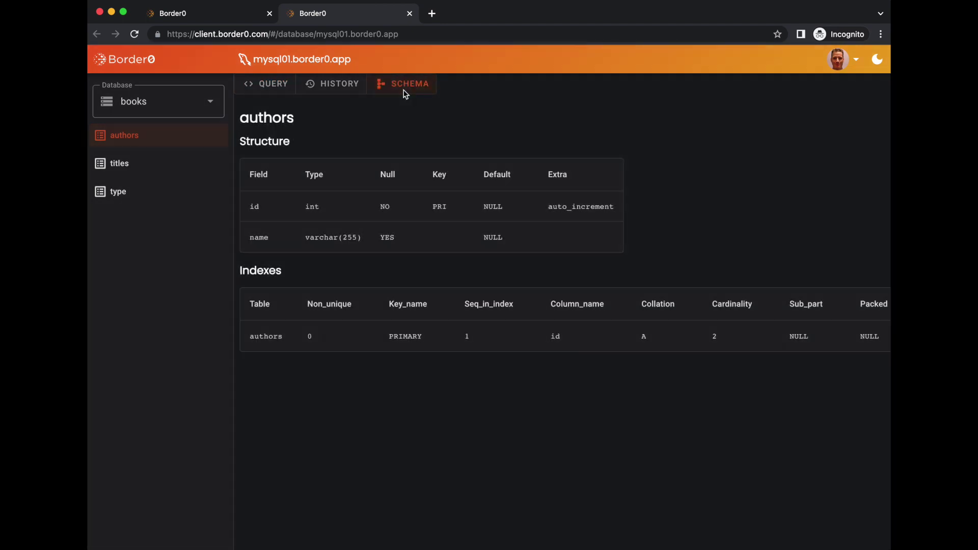
left_click(117, 192)
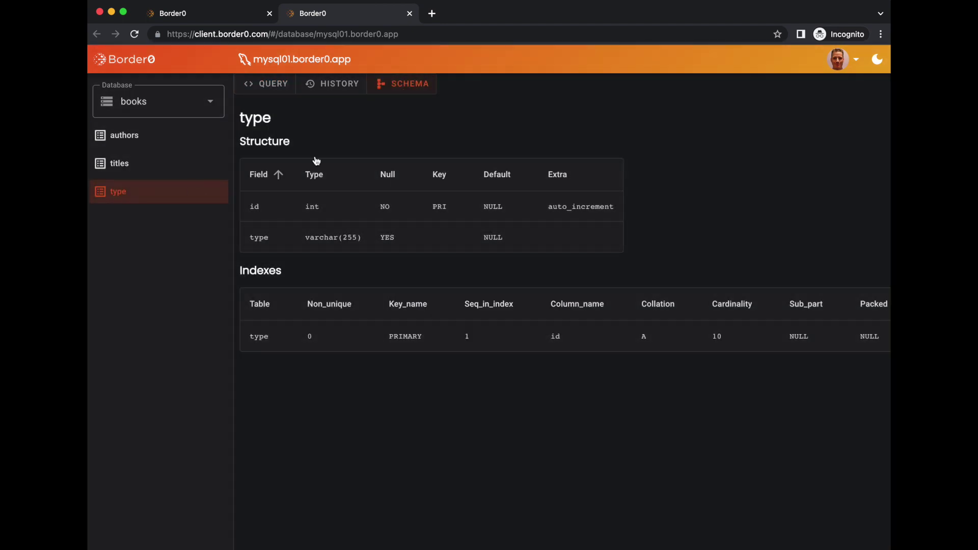
left_click(336, 83)
left_click(141, 101)
left_click(142, 192)
left_click(225, 15)
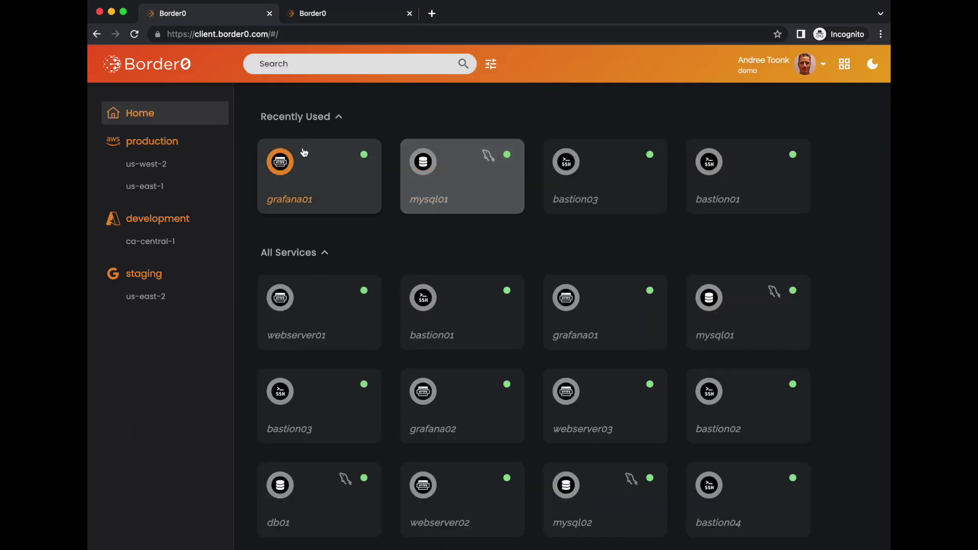
Launch grafana01 and webserver01 from searches for 'grafa' and 'we', then return to the portal.
left_click(313, 70)
type("grafa")
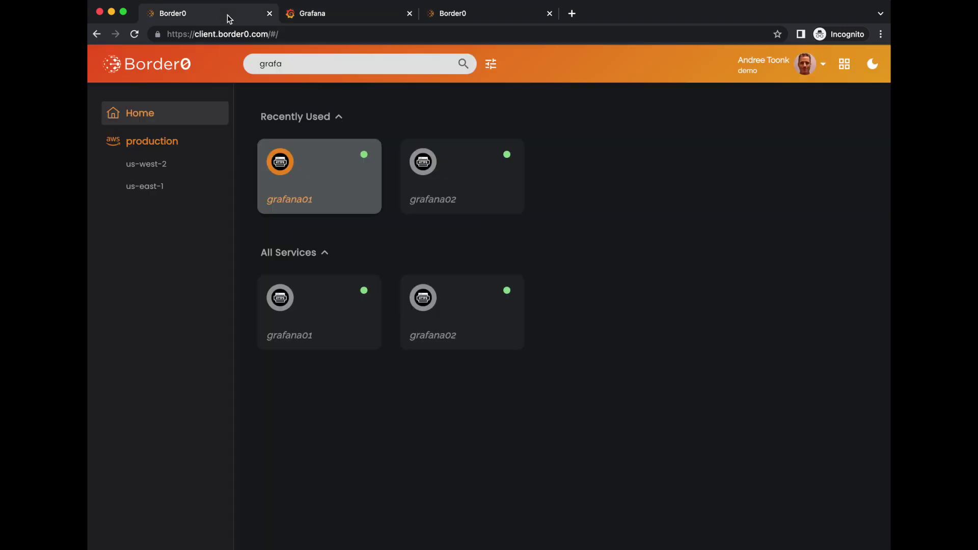
left_click(321, 66)
key("BackSpace")
key("BackSpace")
key("BackSpace")
type("we")
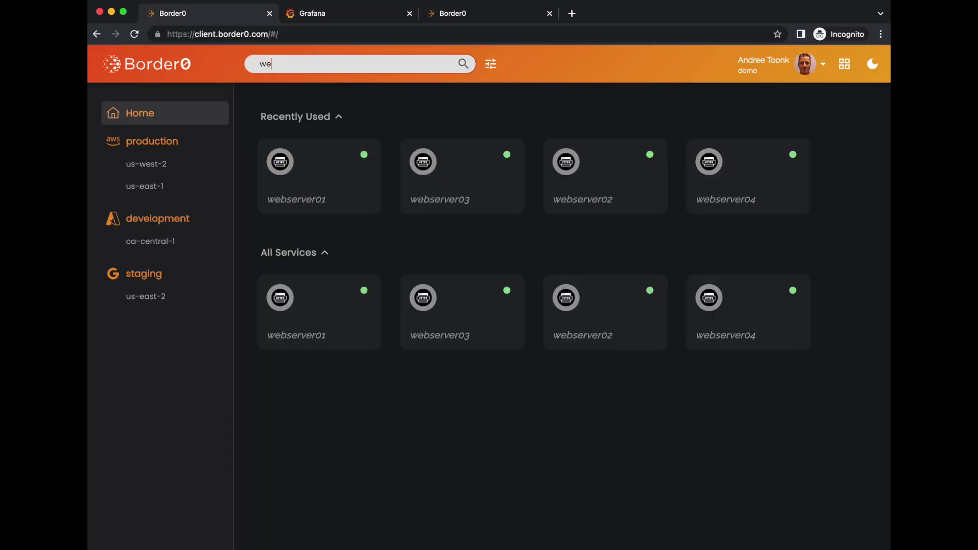
left_click(324, 170)
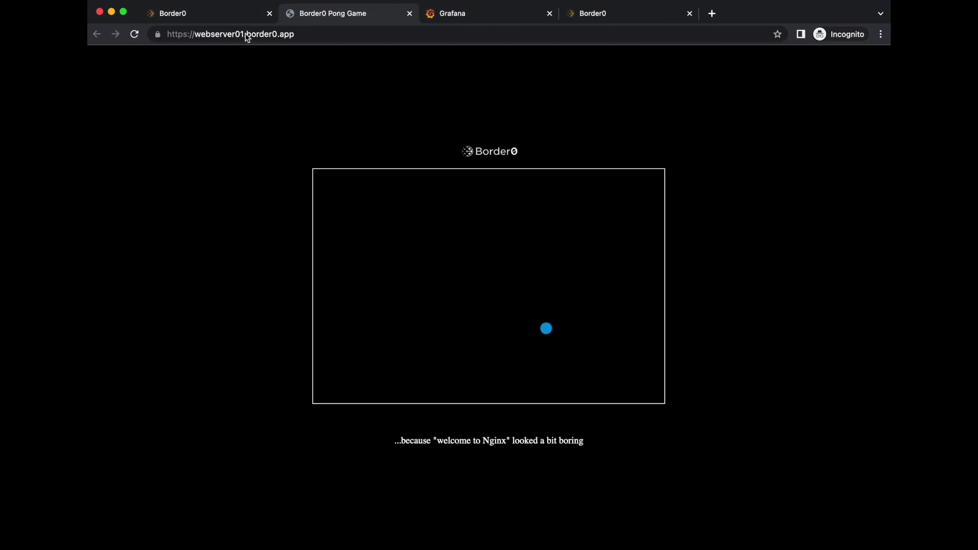
left_click(231, 17)
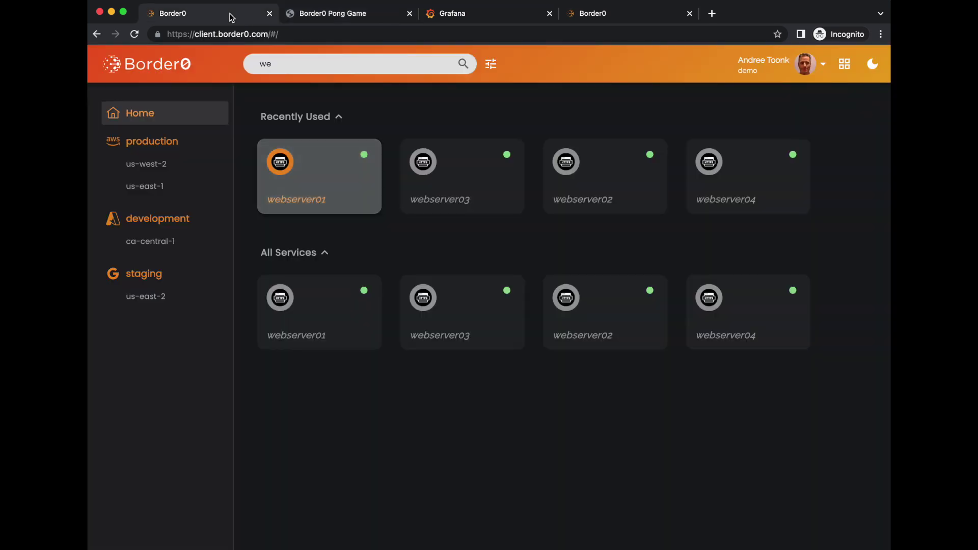